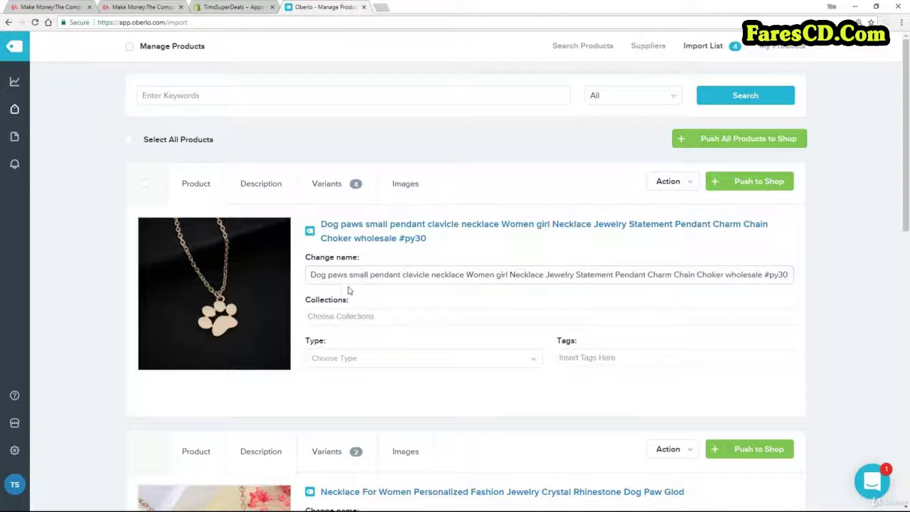
# Select the unwanted middle of the long product name, then bring up the Rope Chain, Alloy, 28cm specs
pyautogui.doubleClick(410, 278)
pyautogui.moveTo(447, 280); pyautogui.dragTo(691, 275)
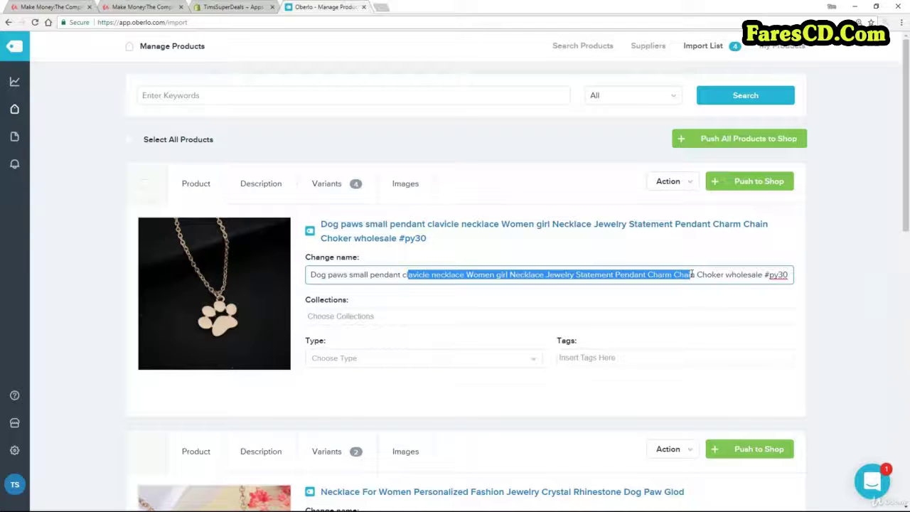
pyautogui.click(249, 187)
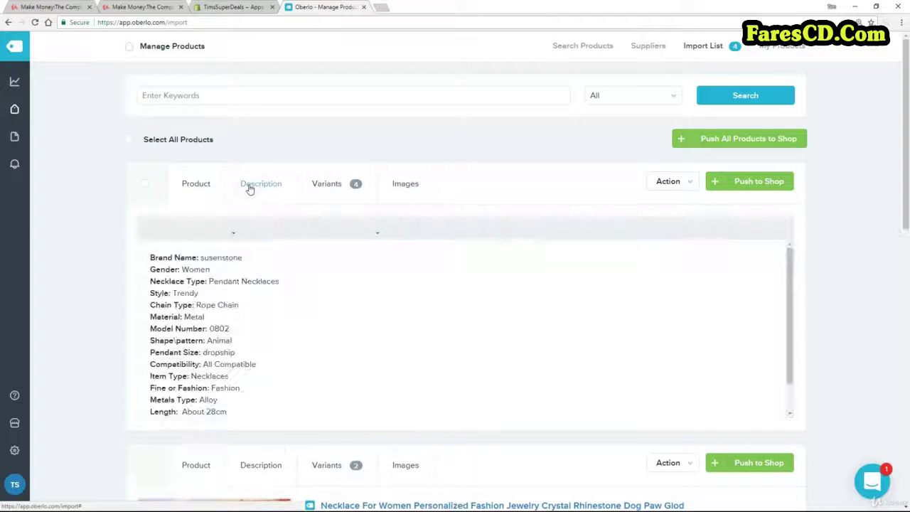
# Edit the description after the Pendant Size value, then view variants at $0.84 cost
pyautogui.click(295, 345)
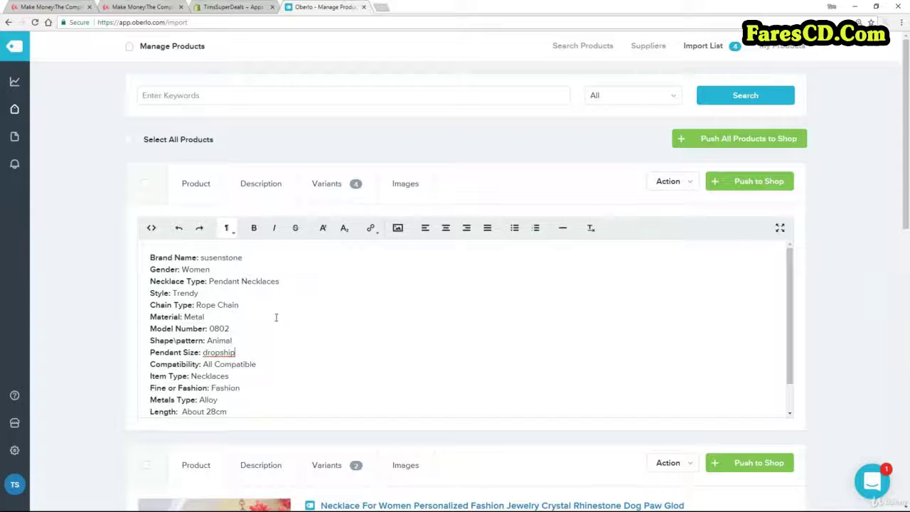
pyautogui.scroll(-1, 266, 321)
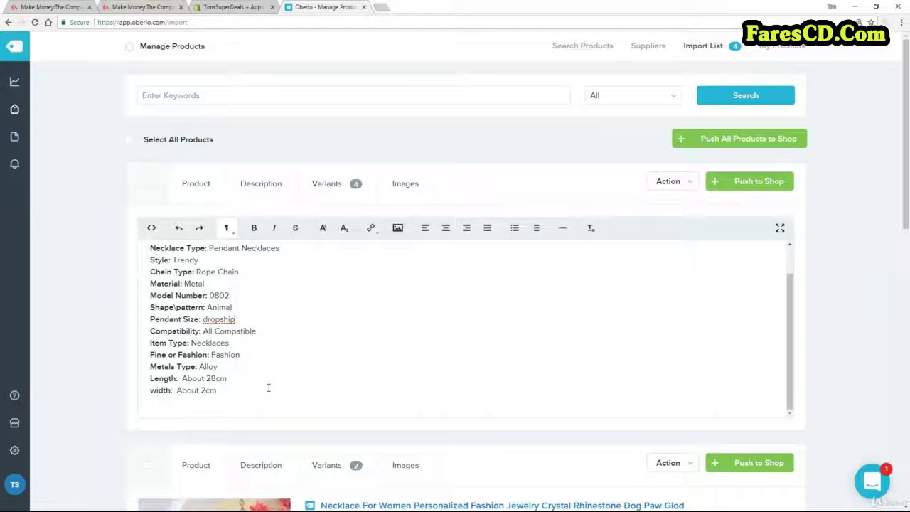
pyautogui.click(327, 190)
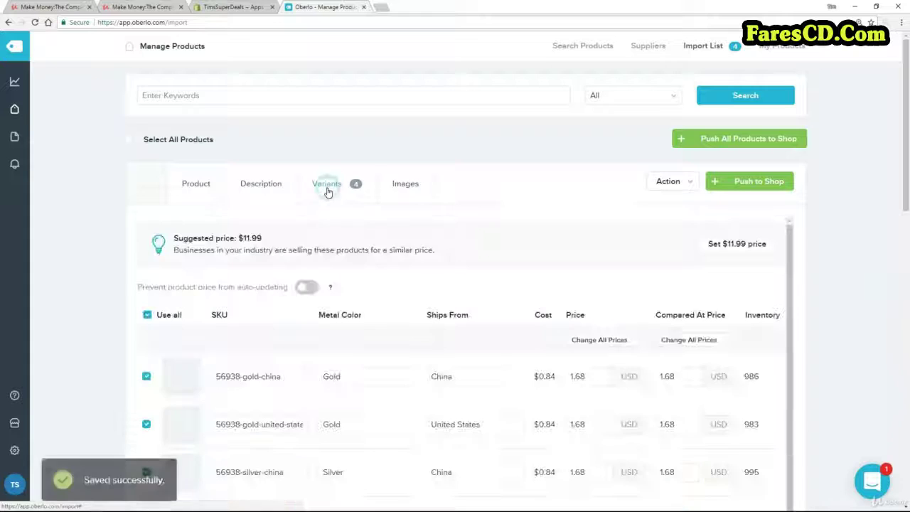
# Uncheck the 56938-gold-united-states and 56938-silver-united-states variant rows
pyautogui.scroll(-2, 47, 240)
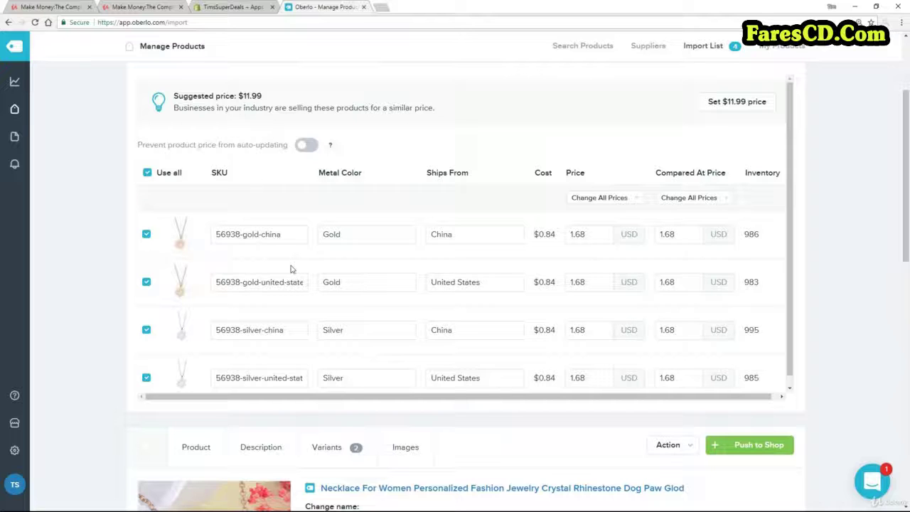
pyautogui.click(145, 284)
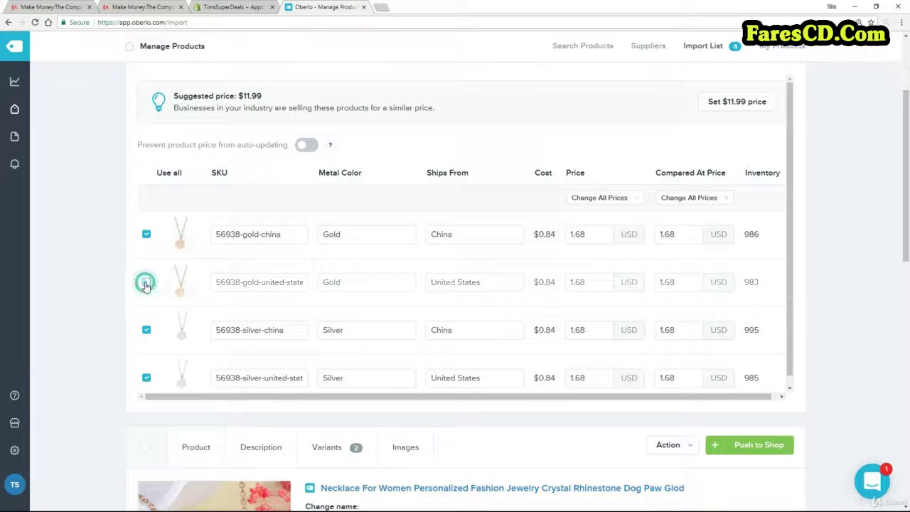
pyautogui.click(146, 378)
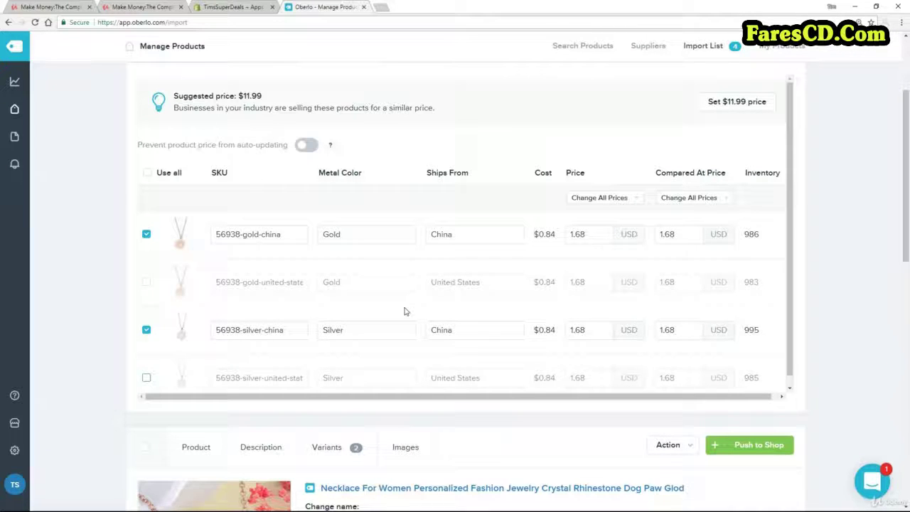
pyautogui.scroll(4, 404, 312)
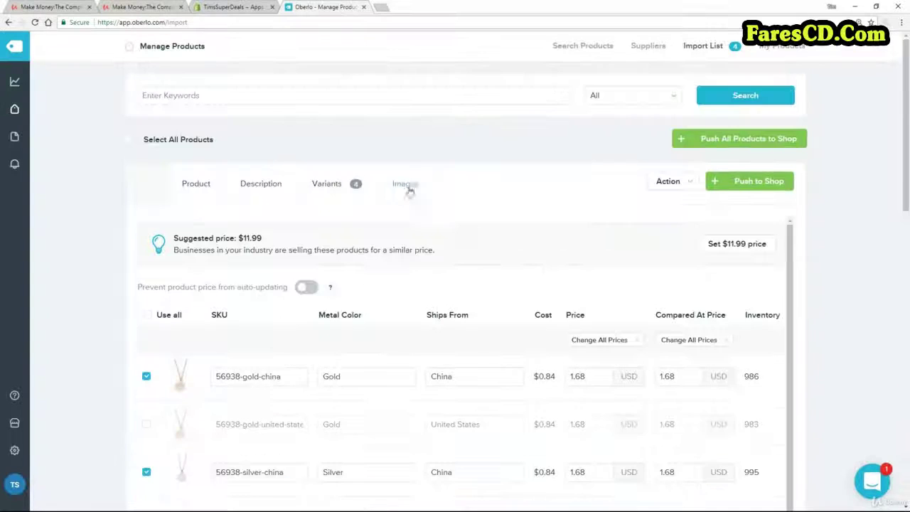
# Review the pendant's product images in the Images tab
pyautogui.click(406, 186)
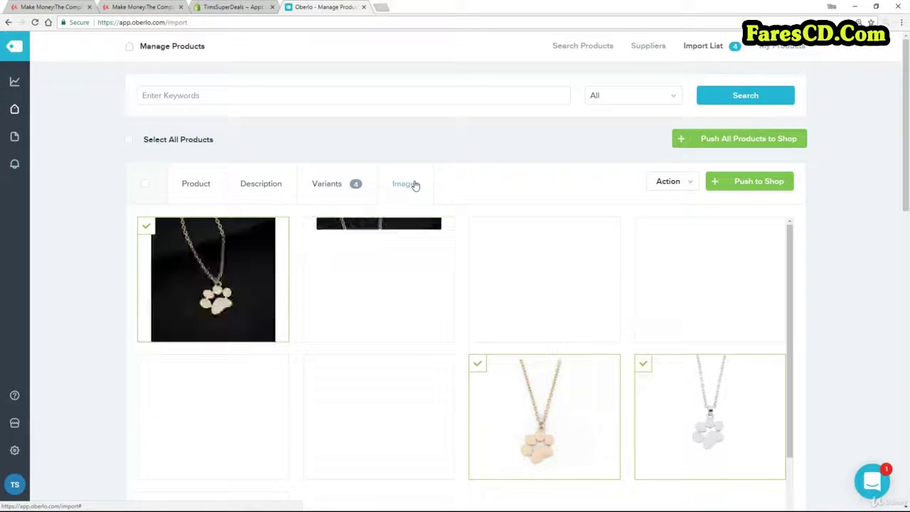
pyautogui.scroll(-6, 515, 303)
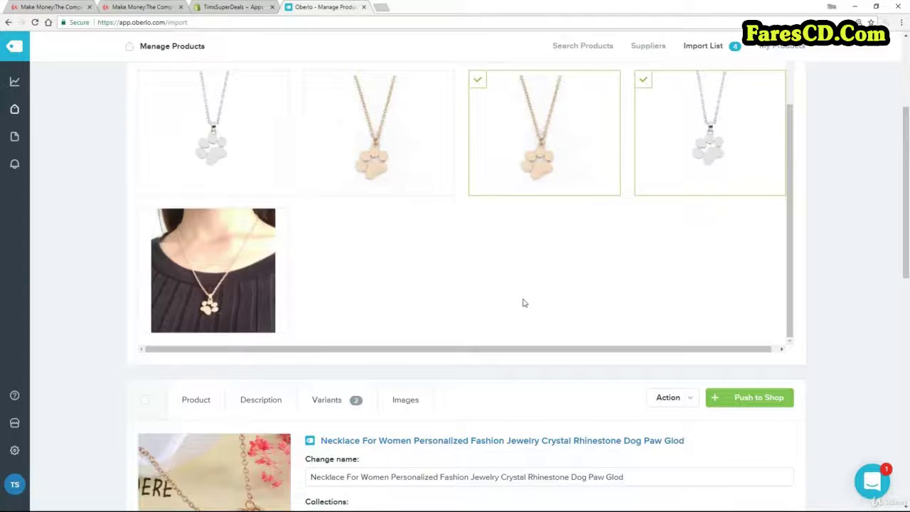
pyautogui.scroll(1, 522, 301)
pyautogui.scroll(3, 509, 278)
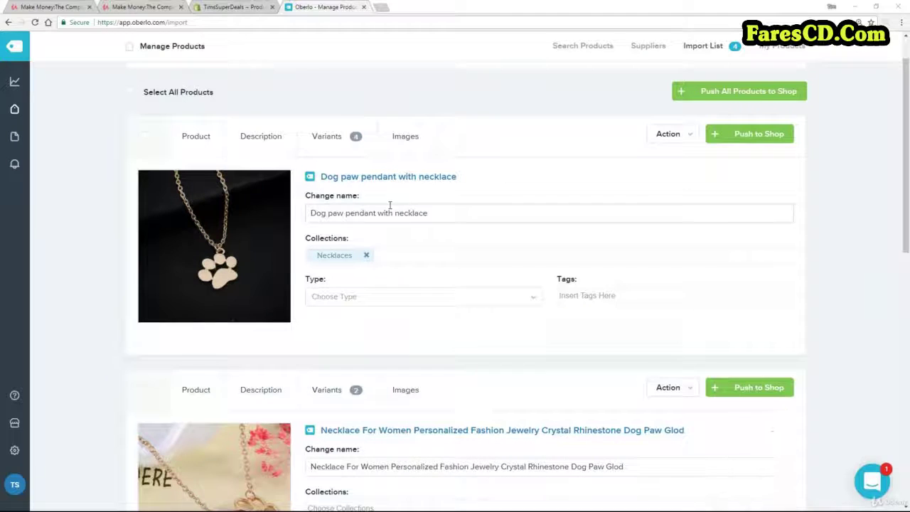
# Select 'with necklace' in the name and the 'Limited availability at this sale price' description line
pyautogui.moveTo(443, 214); pyautogui.dragTo(311, 214)
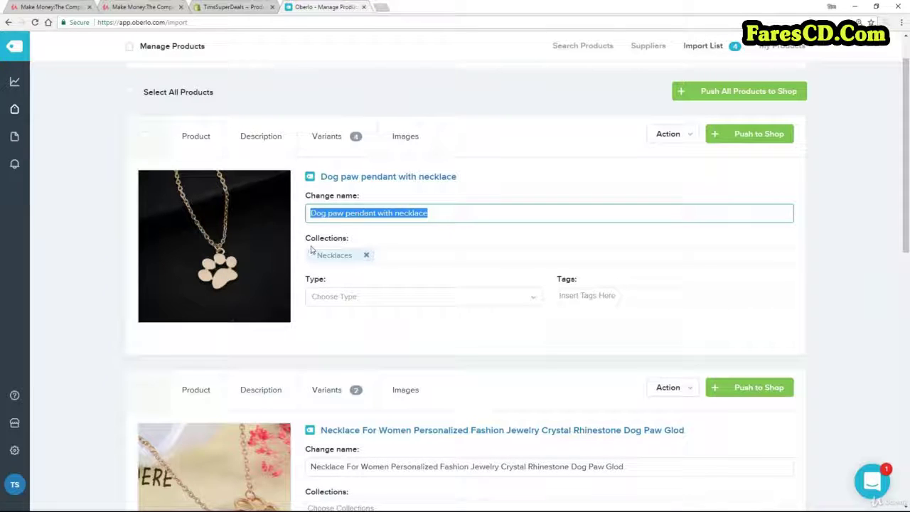
pyautogui.click(260, 137)
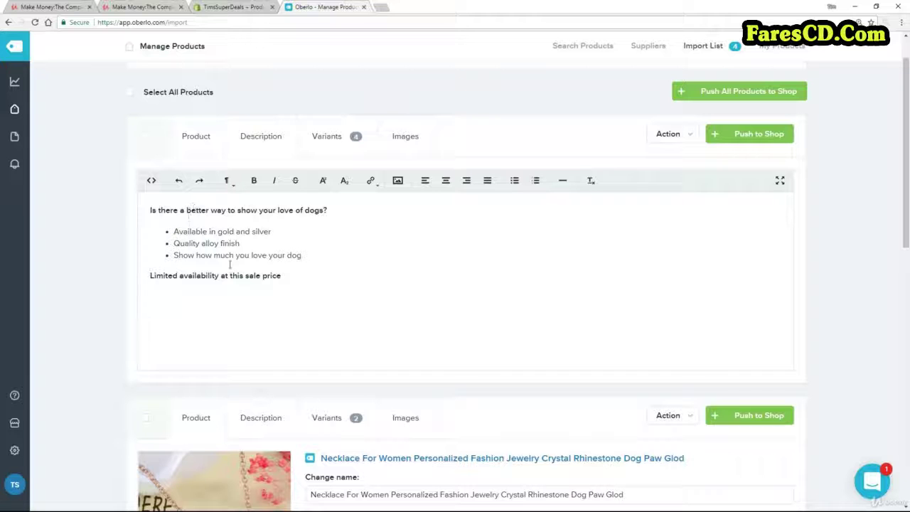
pyautogui.moveTo(287, 275); pyautogui.dragTo(150, 276)
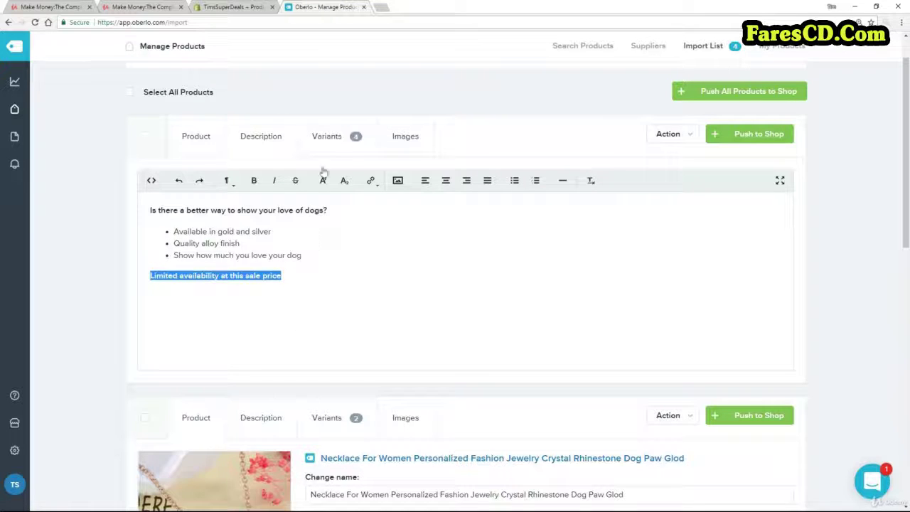
pyautogui.click(338, 137)
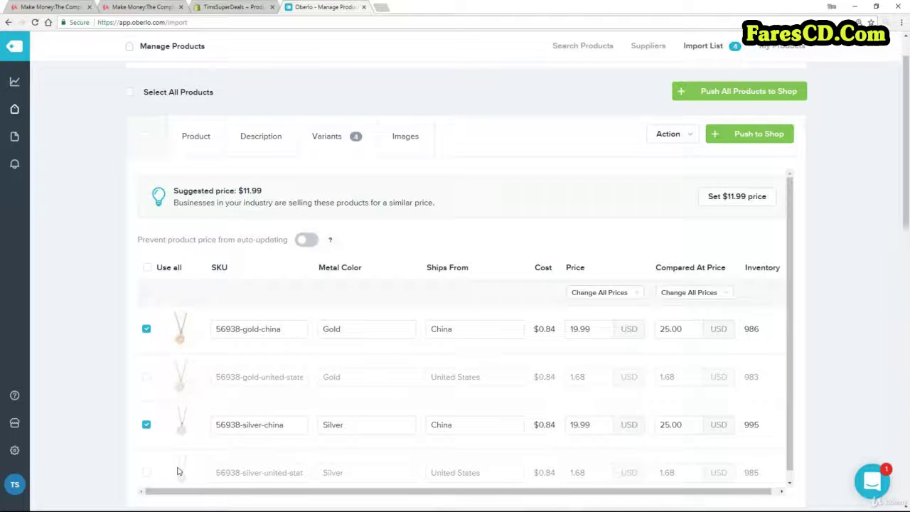
# Edit the gold China variant's price, recheck the images, and return to name and collection details
pyautogui.click(584, 330)
pyautogui.click(406, 136)
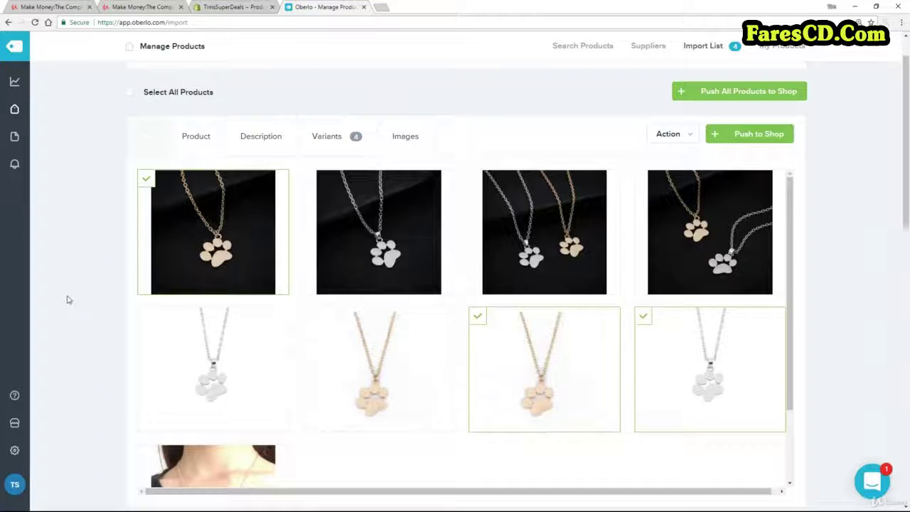
pyautogui.scroll(-2, 98, 304)
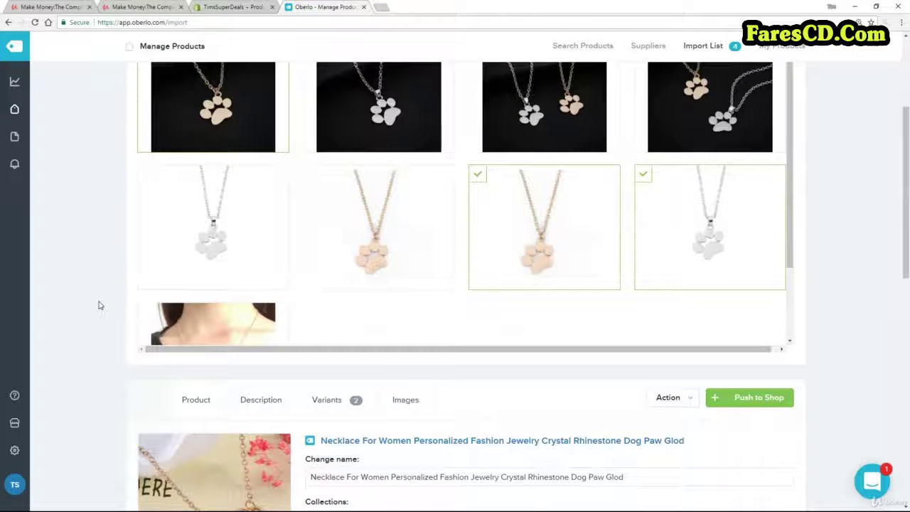
pyautogui.scroll(3, 96, 307)
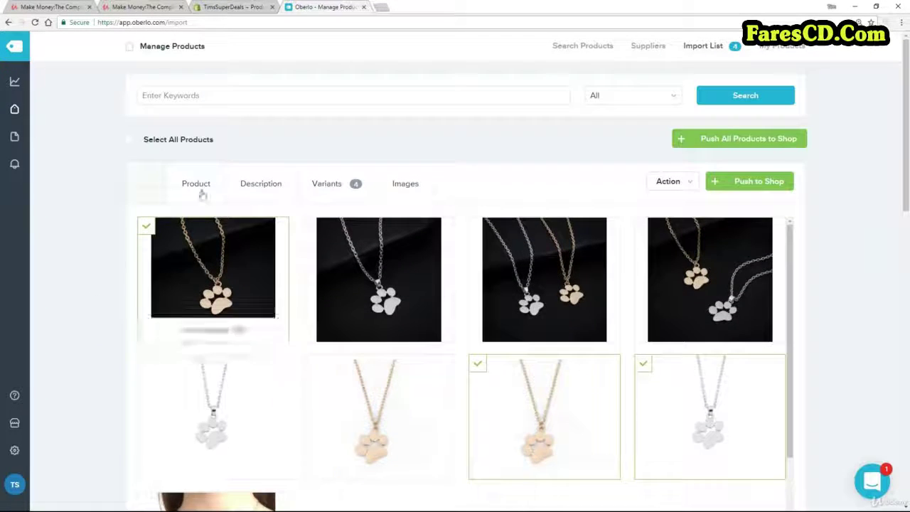
pyautogui.click(203, 189)
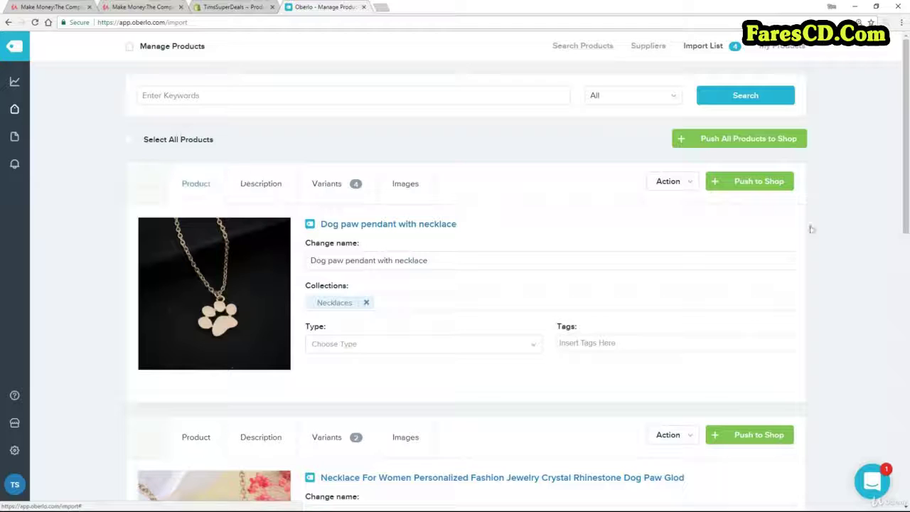
# Push Dog paw pendant with necklace to the shop and view it in My Products and Shopify Products
pyautogui.click(768, 180)
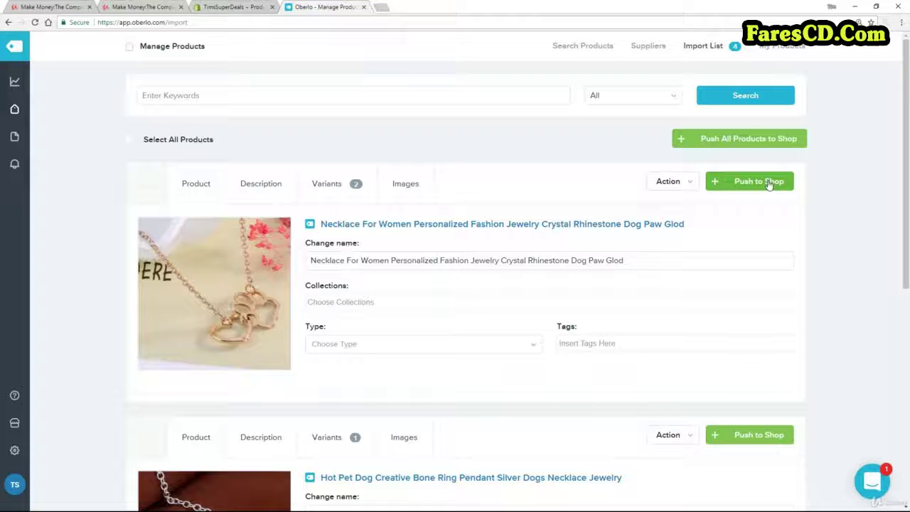
pyautogui.moveTo(14, 109)
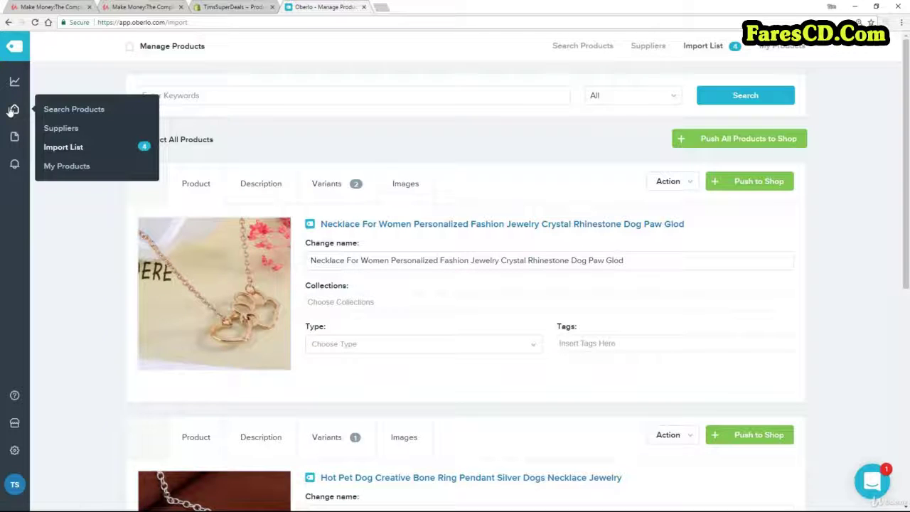
pyautogui.click(55, 168)
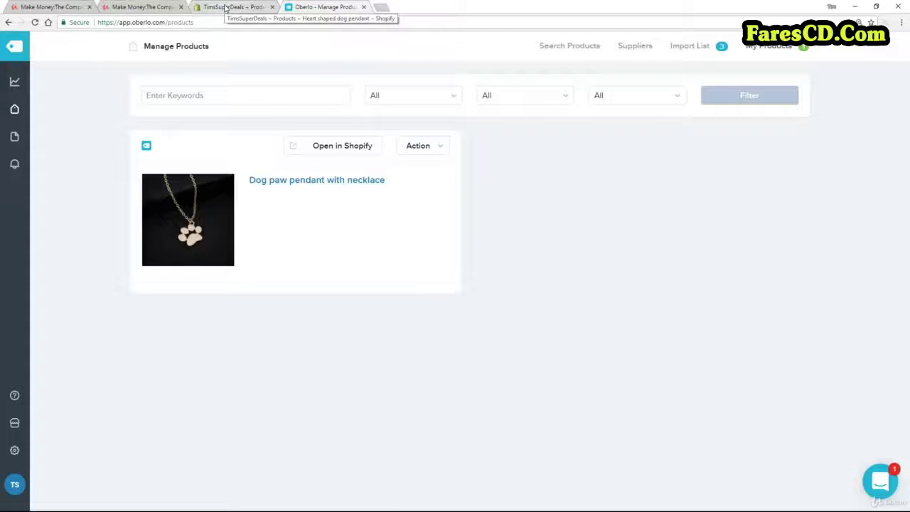
pyautogui.click(226, 8)
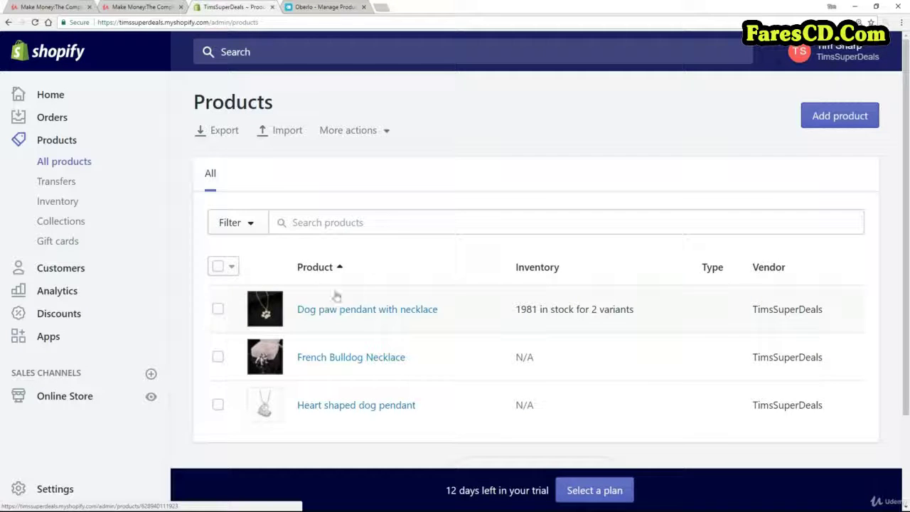
# Open Dog paw pendant with necklace in Shopify, select its title, and review down to Variants
pyautogui.click(320, 315)
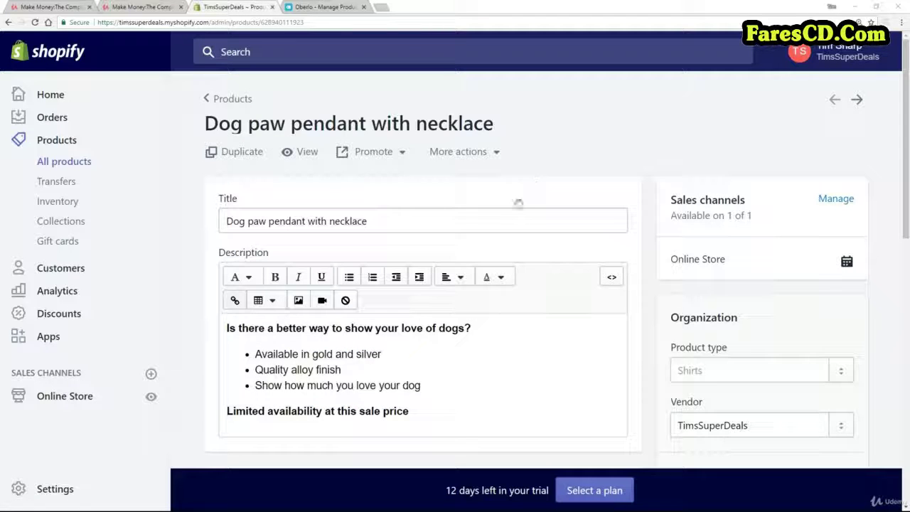
pyautogui.moveTo(392, 221); pyautogui.dragTo(207, 229)
pyautogui.scroll(-2, 396, 345)
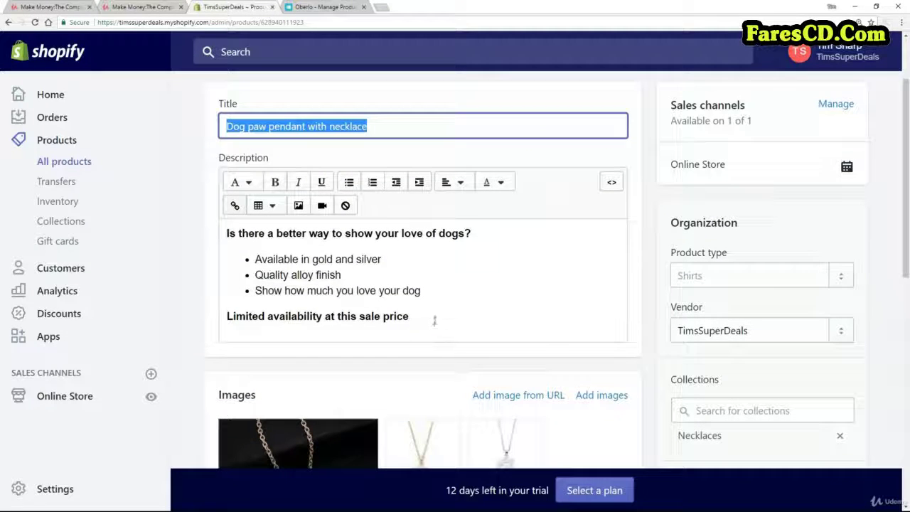
pyautogui.scroll(-3, 423, 289)
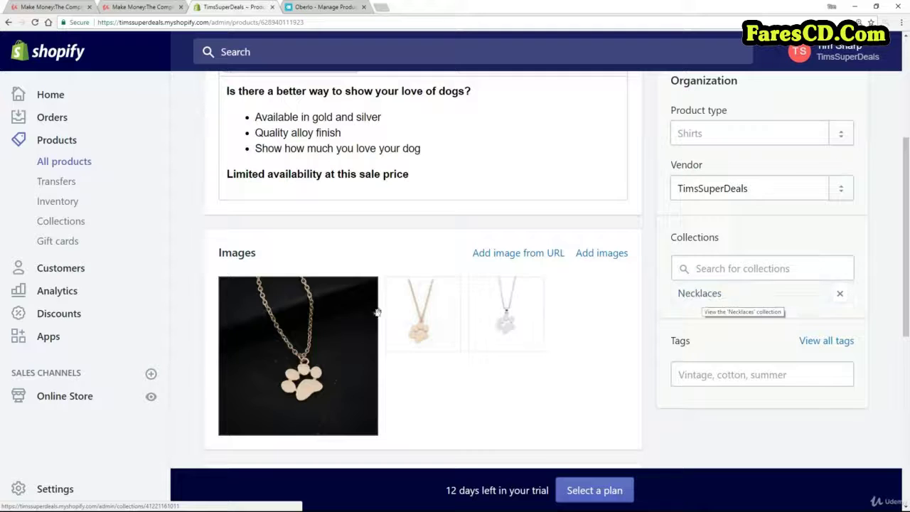
pyautogui.scroll(-5, 411, 366)
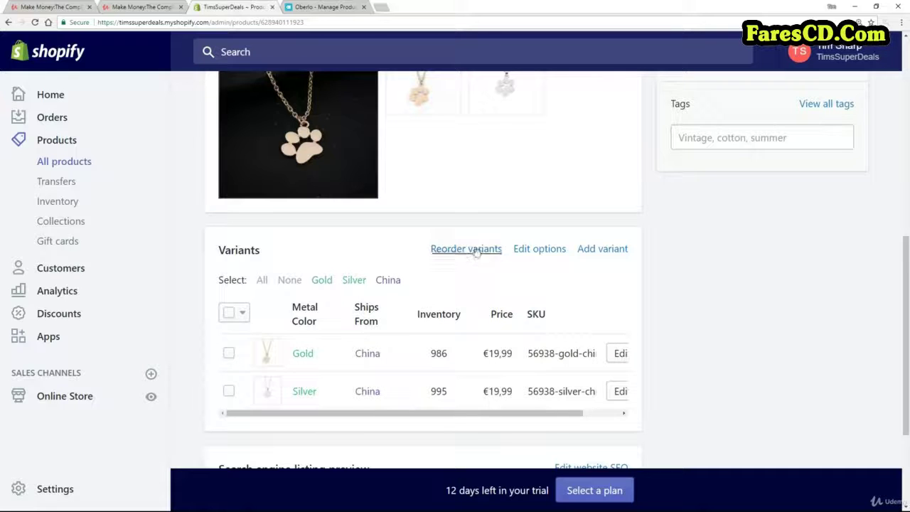
pyautogui.click(538, 249)
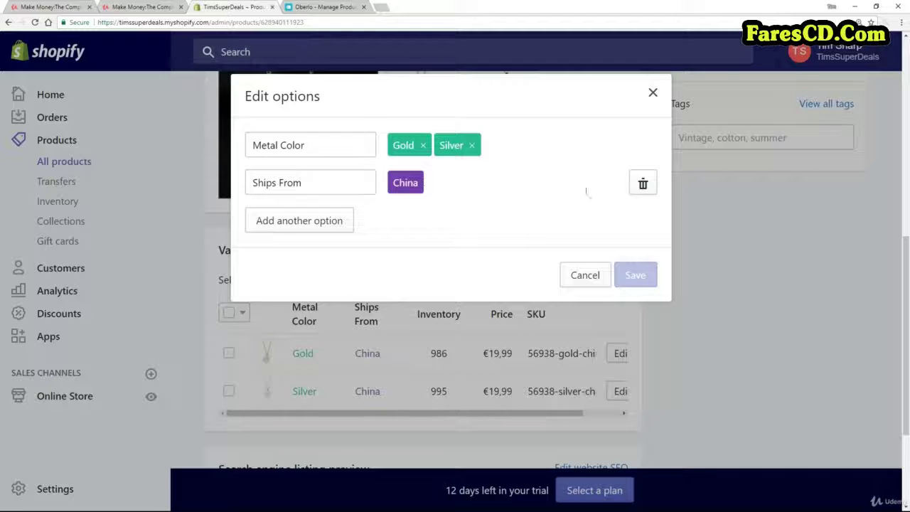
# Delete the Ships From option and save, leaving only Gold and Silver Metal Color variants
pyautogui.click(643, 184)
pyautogui.click(636, 237)
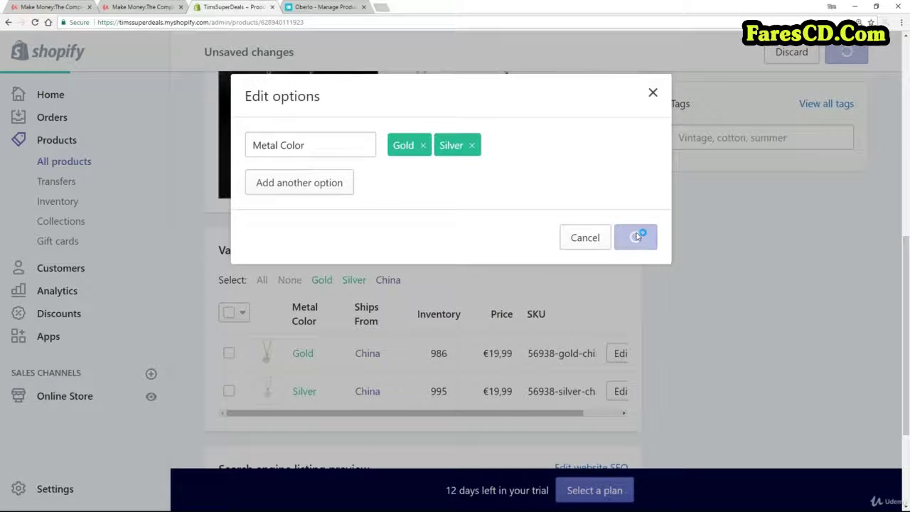
pyautogui.scroll(-1, 515, 295)
pyautogui.scroll(-1, 462, 321)
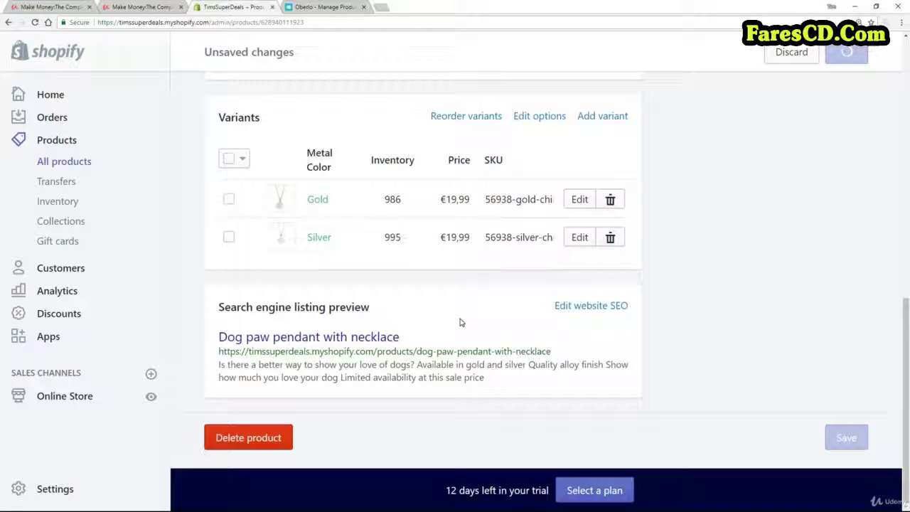
pyautogui.scroll(2, 505, 320)
pyautogui.scroll(2, 506, 324)
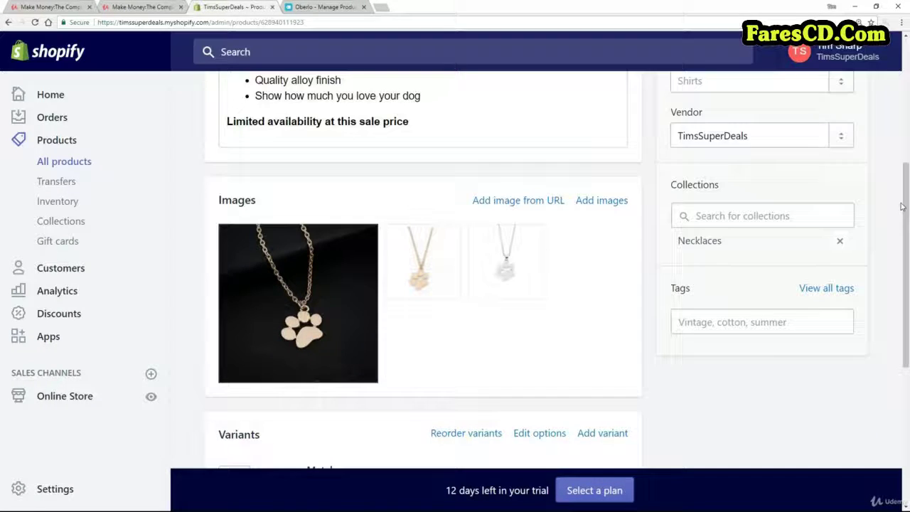
pyautogui.scroll(4, 423, 285)
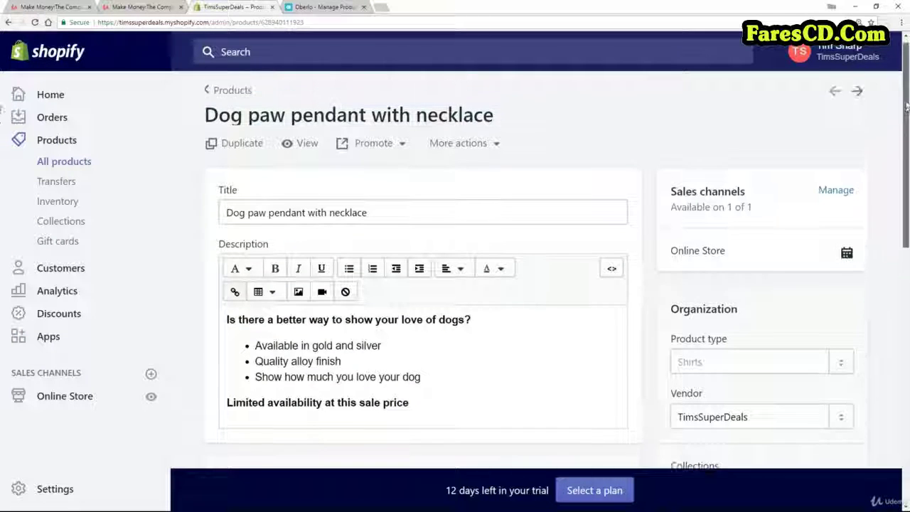
pyautogui.click(304, 151)
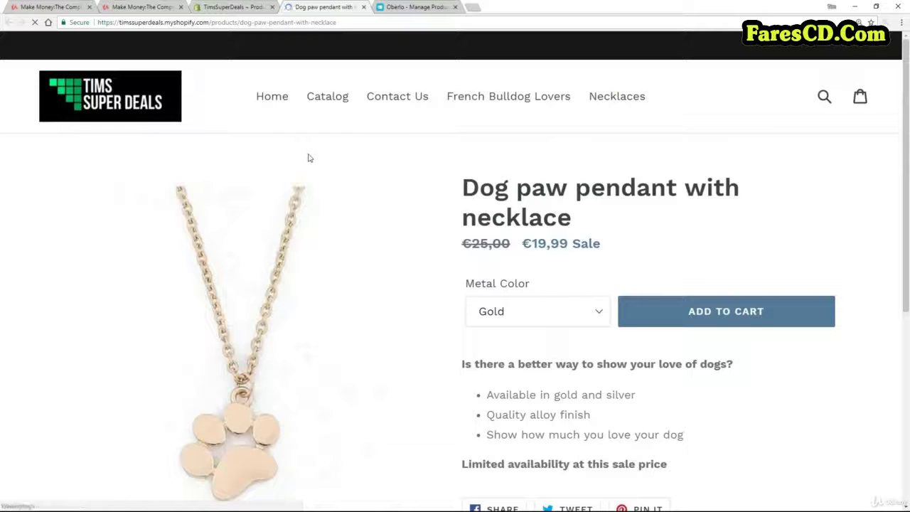
# Check the storefront's Gold and Silver Metal Color choices on the €19,99 product page
pyautogui.scroll(-2, 356, 273)
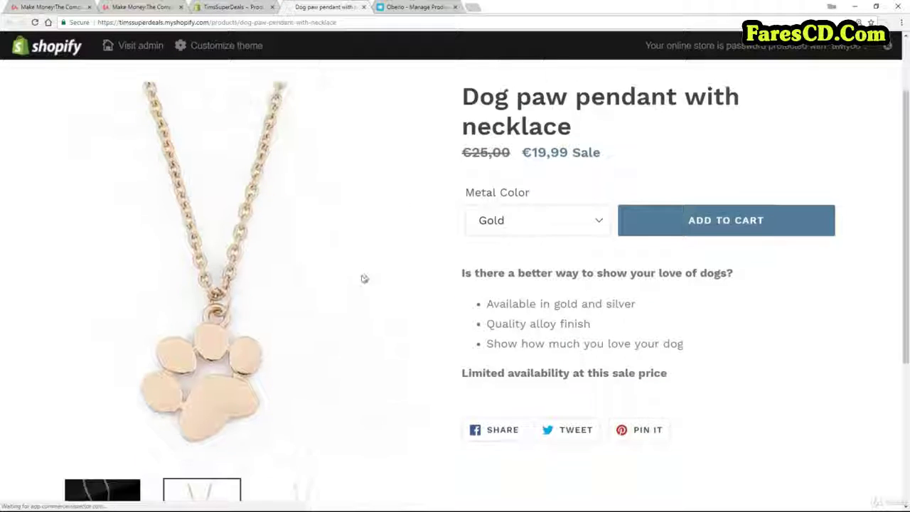
pyautogui.scroll(2, 650, 244)
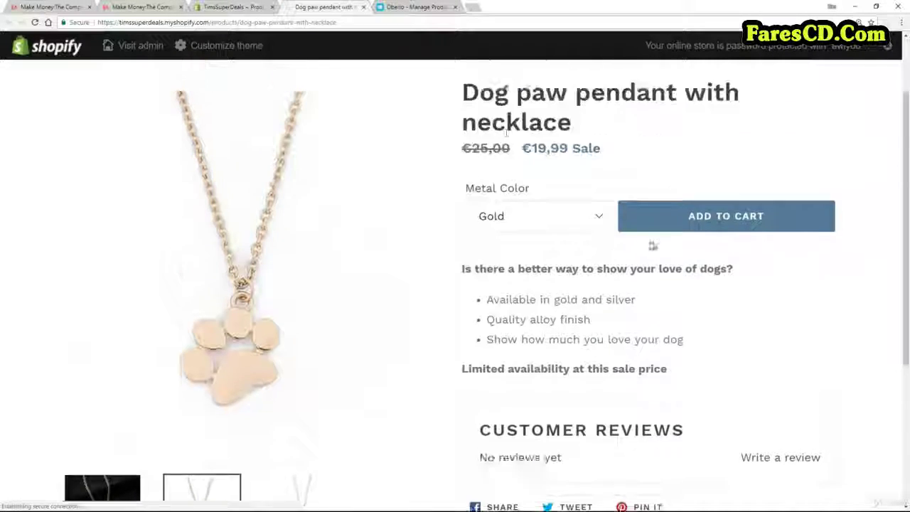
pyautogui.click(592, 267)
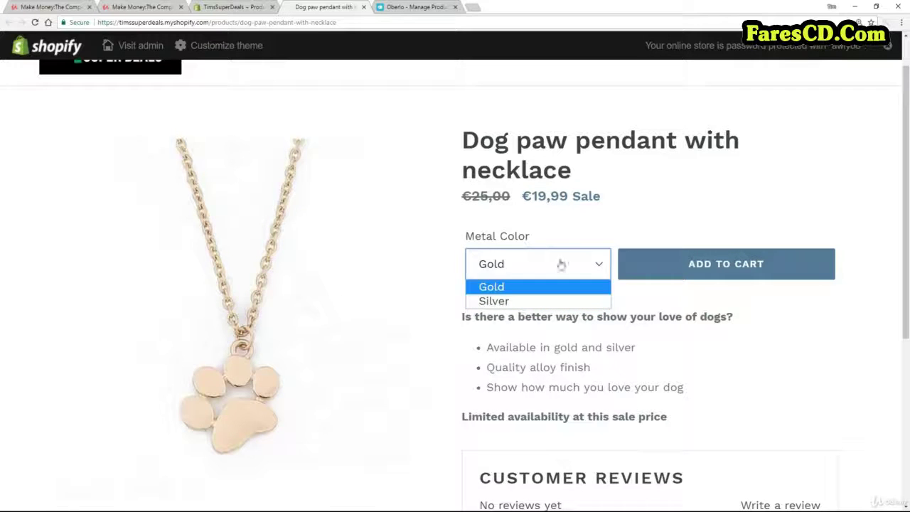
pyautogui.scroll(-4, 740, 322)
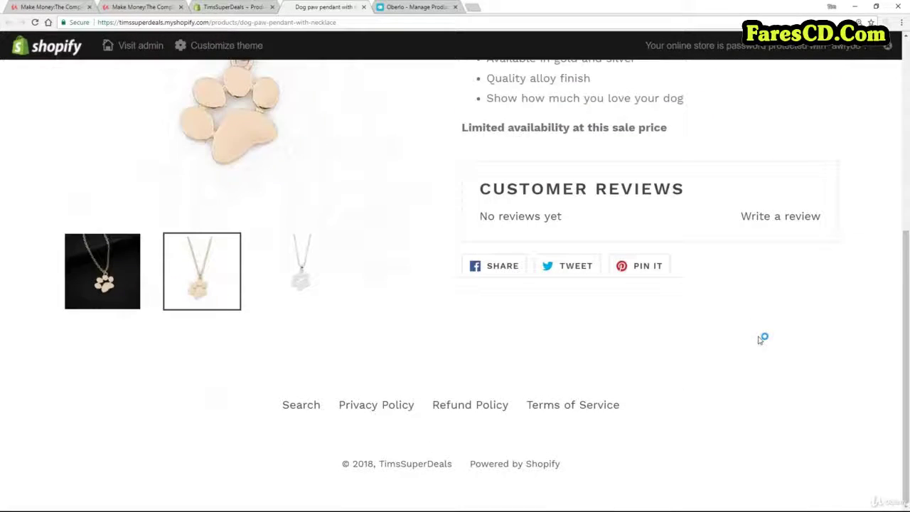
pyautogui.scroll(5, 762, 332)
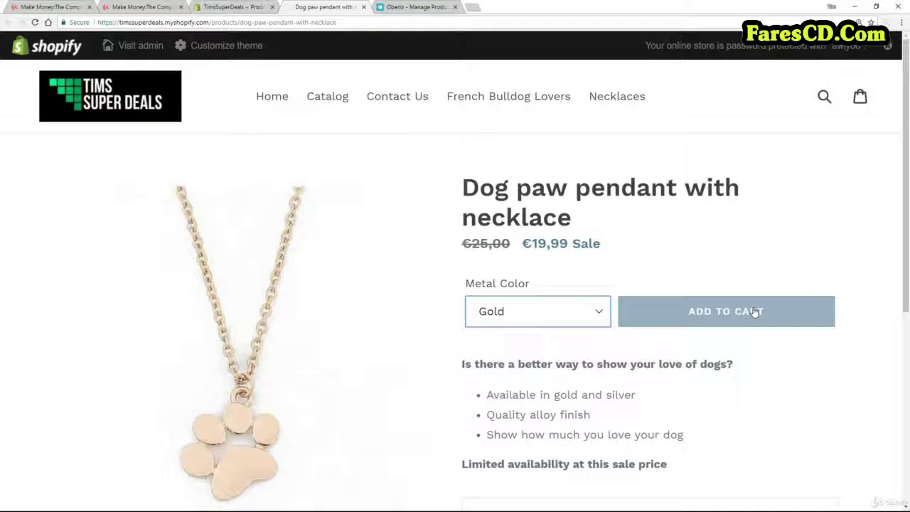